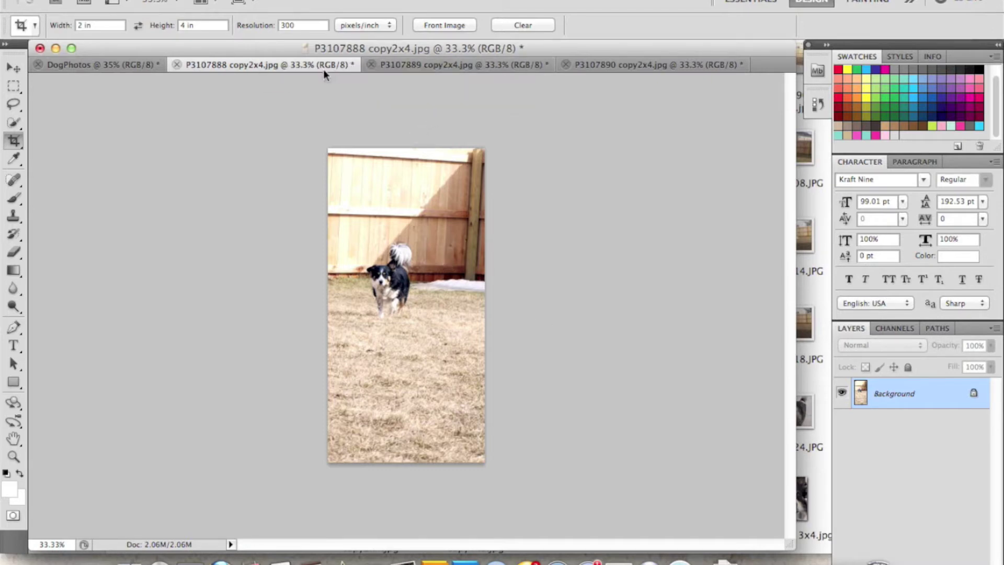
Look over the P3107889, P3107890 and P3107888 dog photos.
{"action": "left_click", "coordinate": [421, 67]}
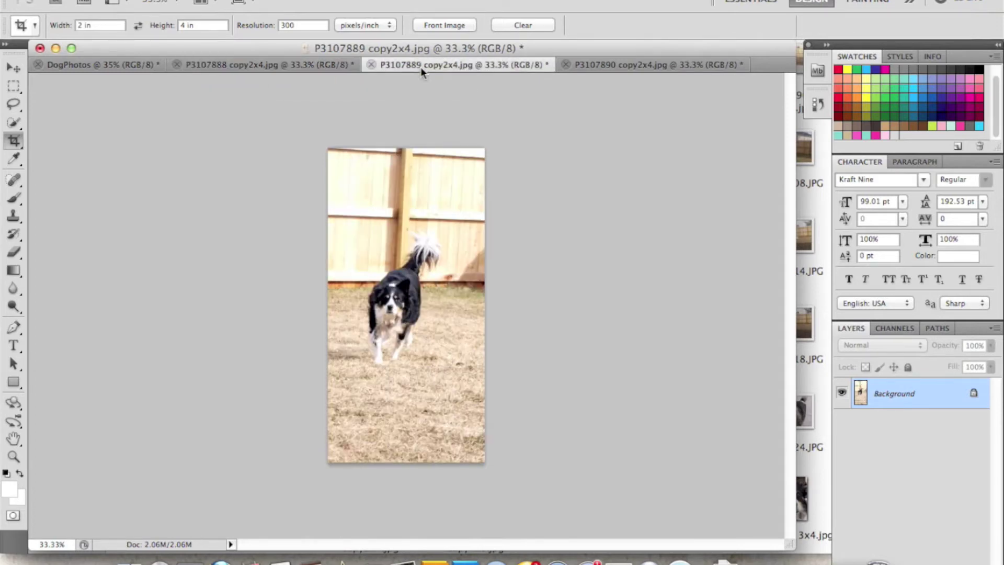
{"action": "left_click", "coordinate": [634, 67]}
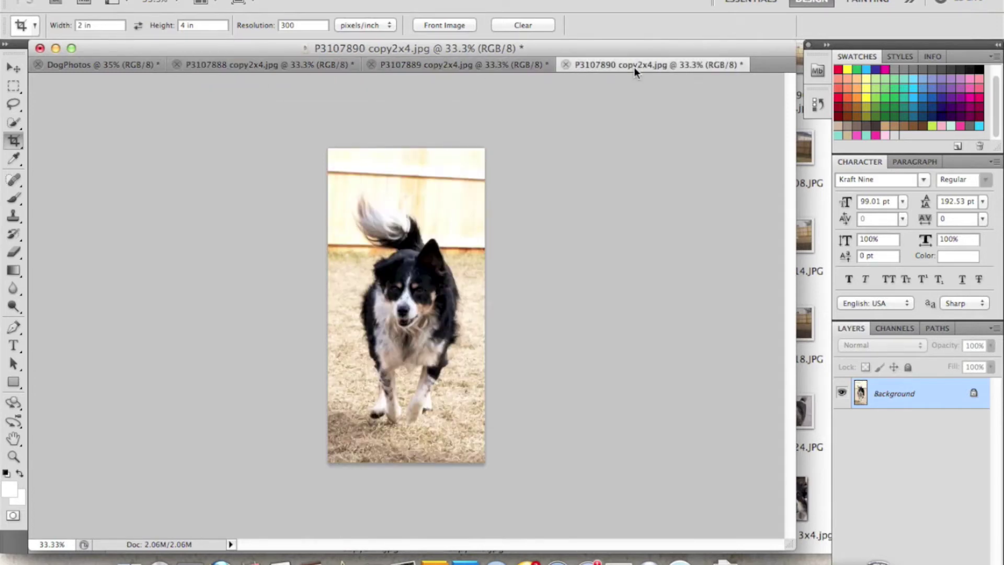
{"action": "left_click", "coordinate": [272, 68]}
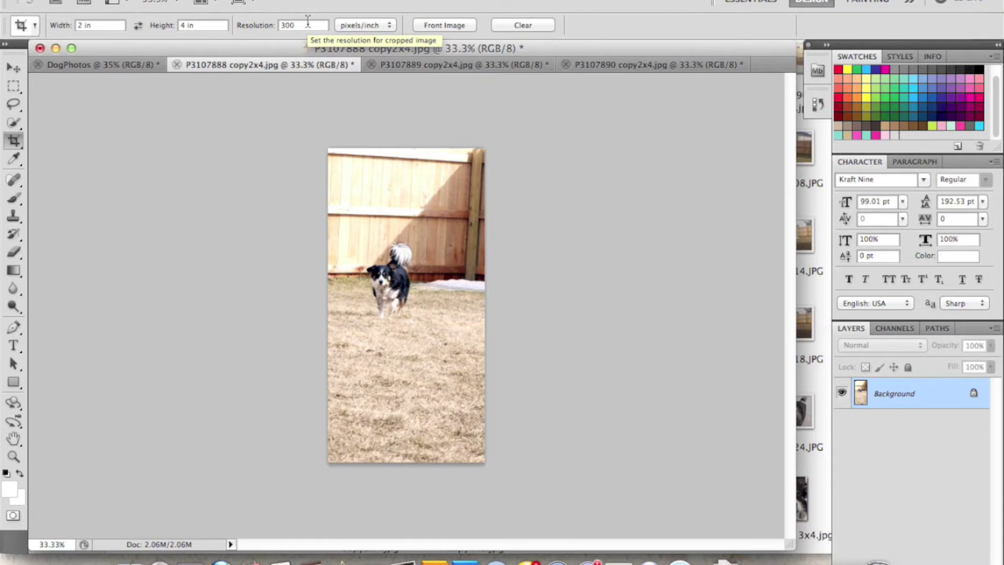
Create the 6x4 in document and close the extra Untitled-1 document.
{"action": "left_click", "coordinate": [68, 64]}
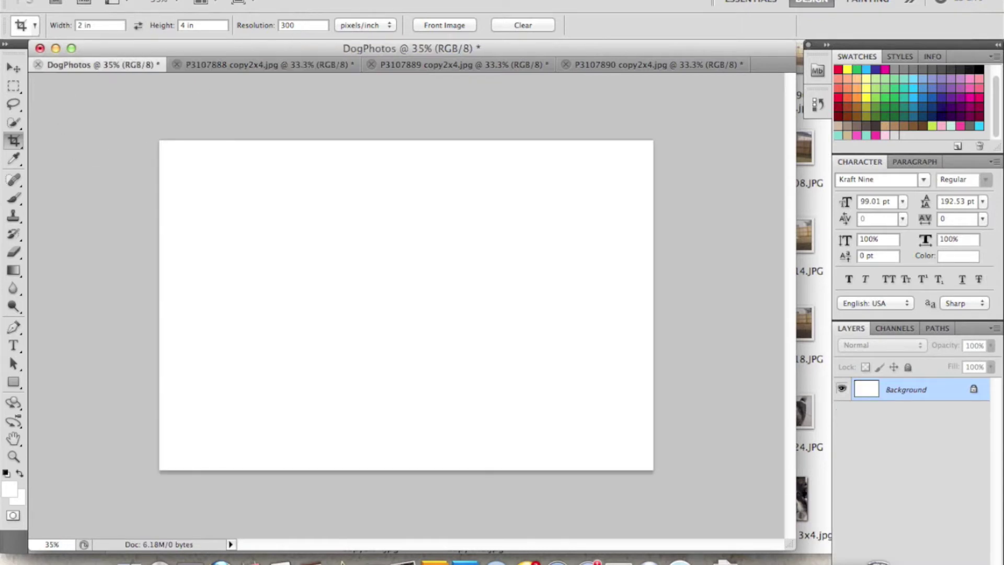
{"action": "left_click", "coordinate": [118, 0]}
{"action": "left_click", "coordinate": [145, 1]}
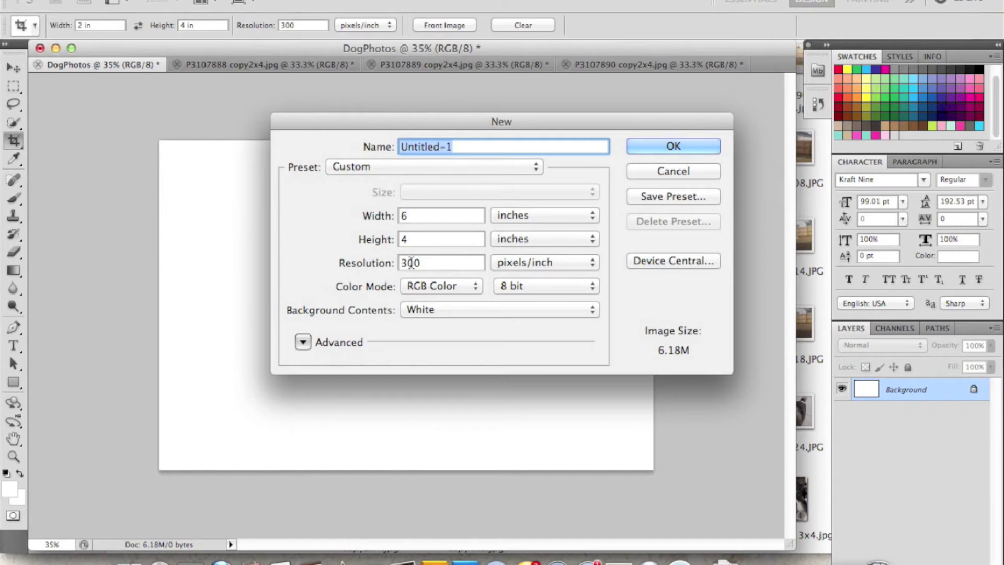
{"action": "left_click", "coordinate": [675, 145]}
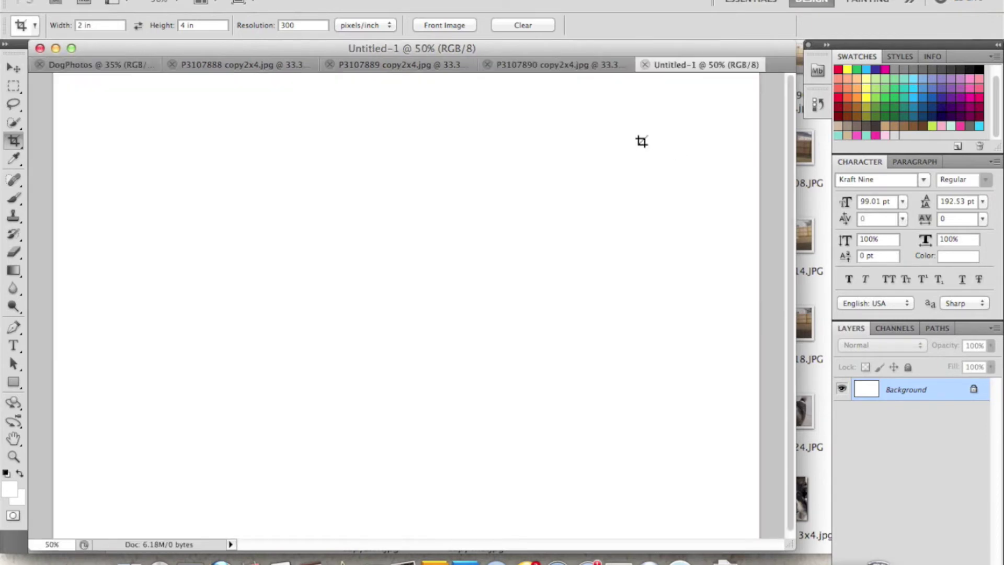
{"action": "left_click", "coordinate": [646, 65]}
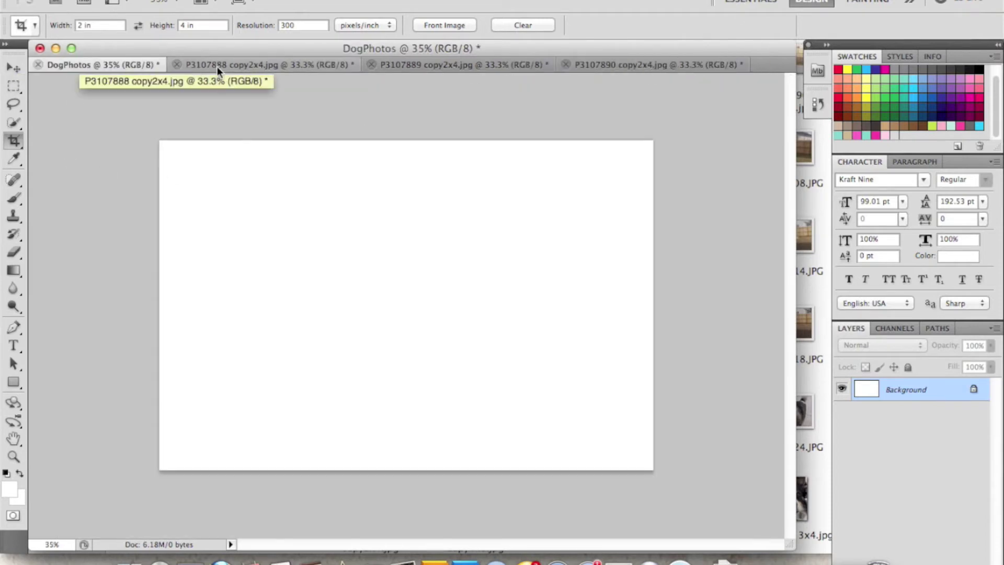
Duplicate the P3107888 photo's Background layer into the DogPhotos document.
{"action": "left_click", "coordinate": [253, 65]}
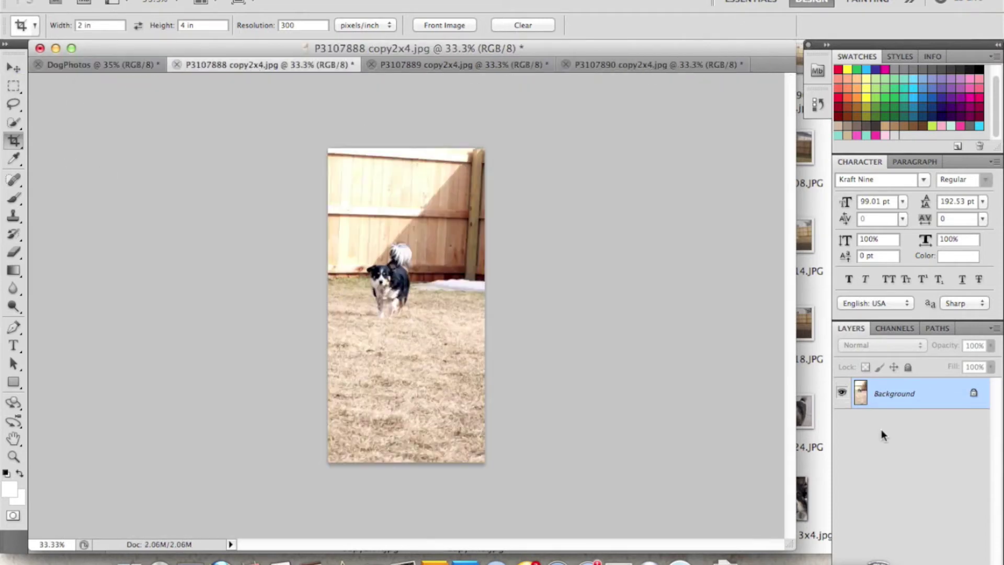
{"action": "right_click", "coordinate": [905, 395]}
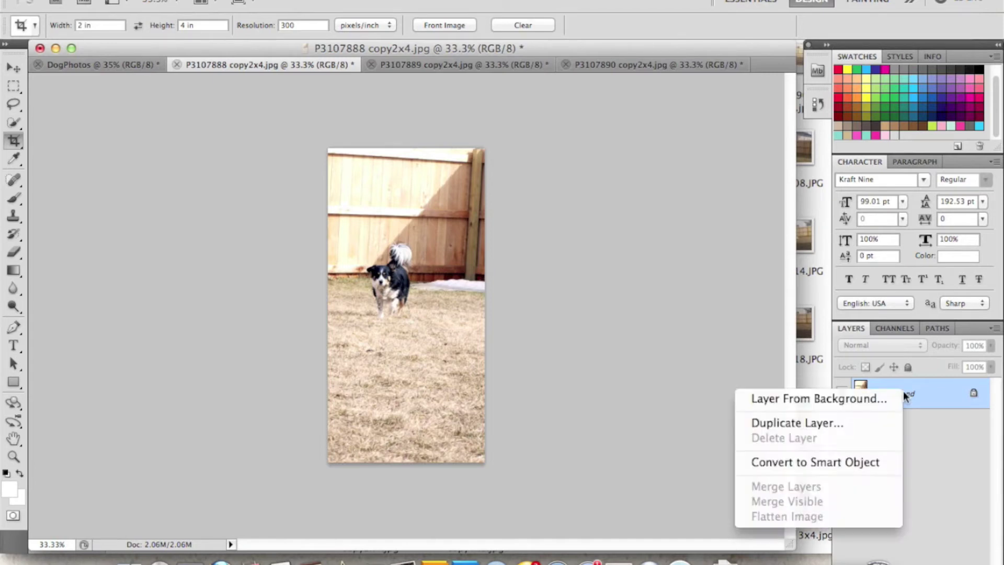
{"action": "left_click", "coordinate": [808, 422]}
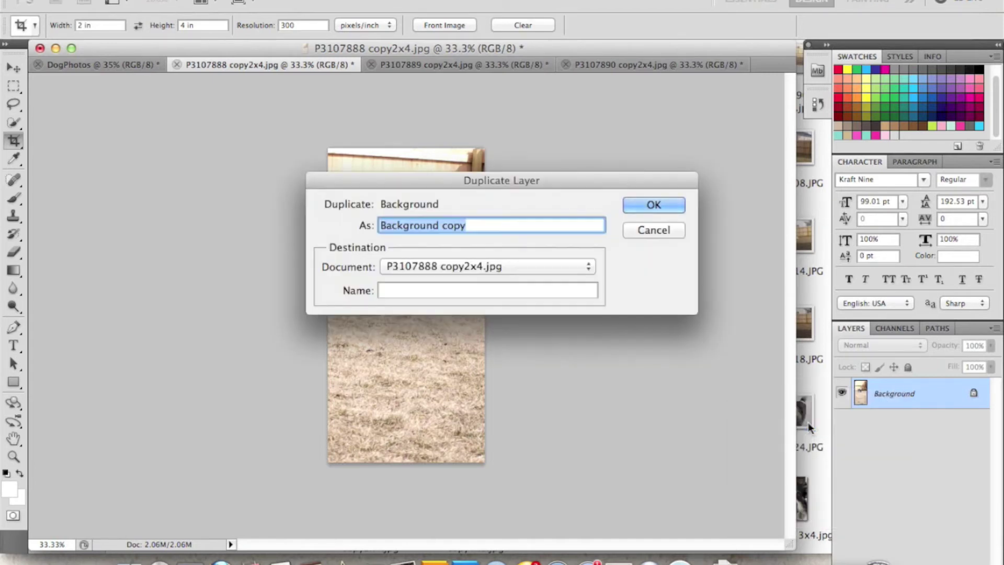
{"action": "left_click", "coordinate": [474, 269]}
{"action": "left_click", "coordinate": [422, 252]}
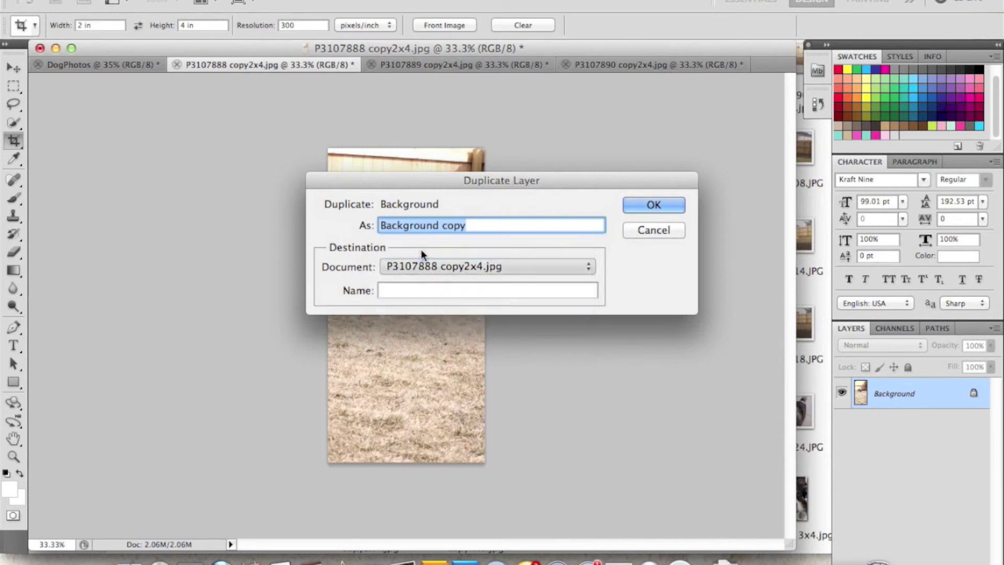
{"action": "left_click", "coordinate": [663, 204]}
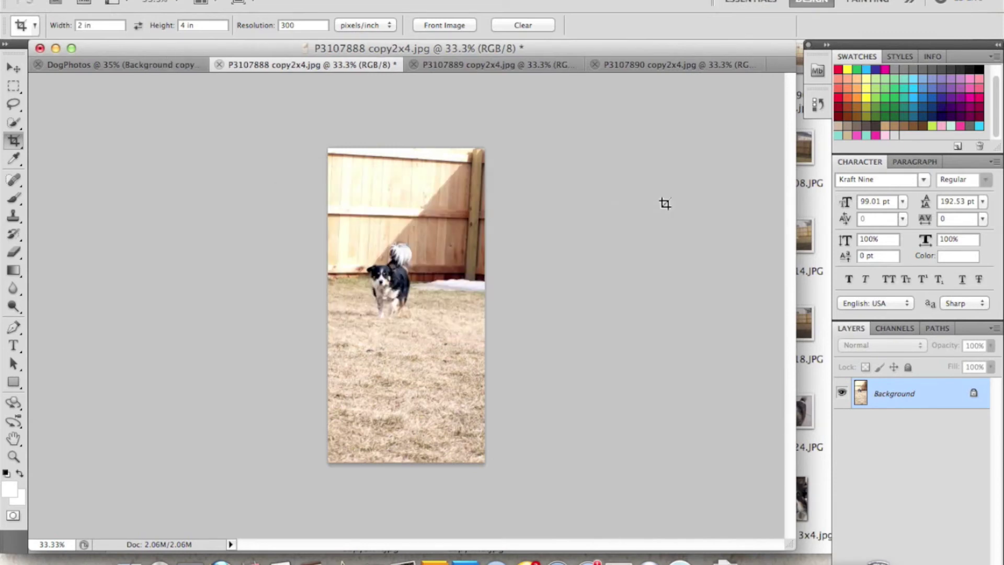
Duplicate the P3107889 photo's Background layer into the DogPhotos document.
{"action": "left_click", "coordinate": [443, 67]}
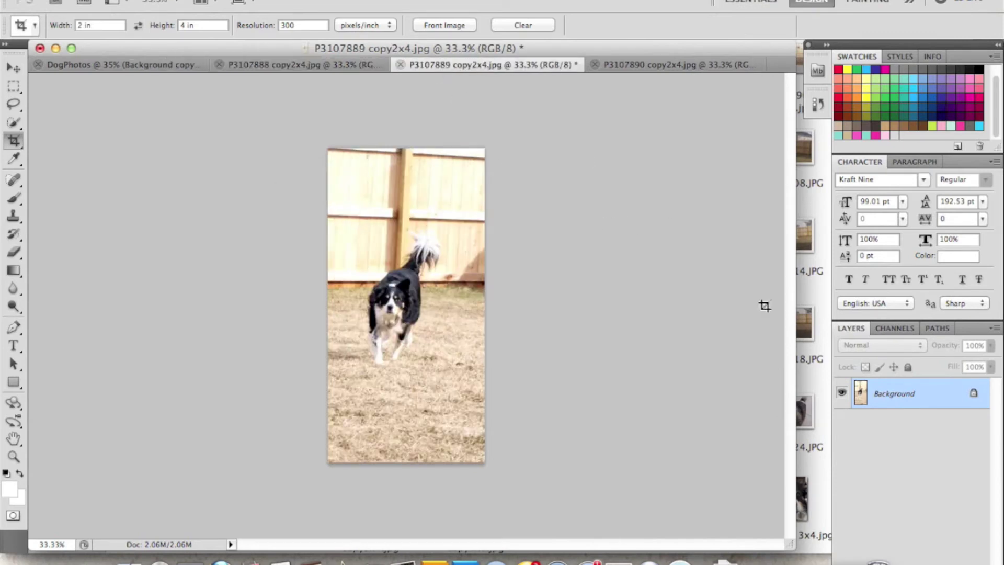
{"action": "right_click", "coordinate": [905, 395]}
{"action": "left_click", "coordinate": [813, 430]}
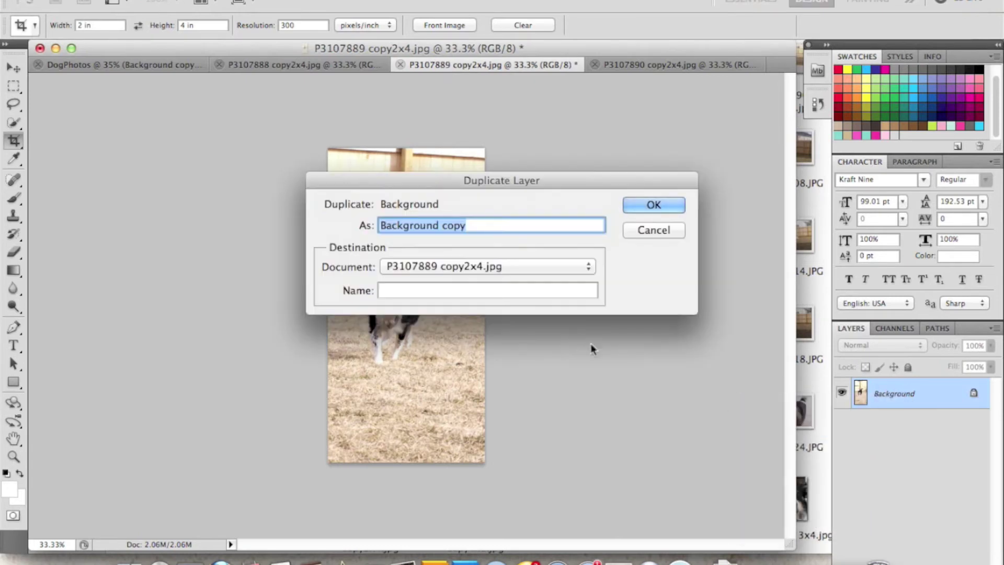
{"action": "left_click", "coordinate": [498, 267]}
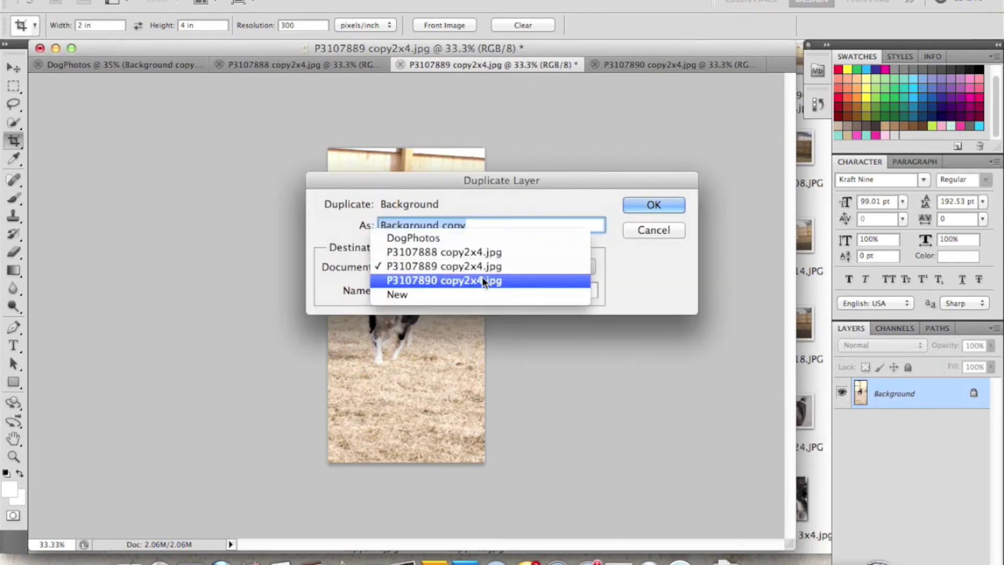
{"action": "left_click", "coordinate": [438, 238]}
{"action": "left_click", "coordinate": [664, 206]}
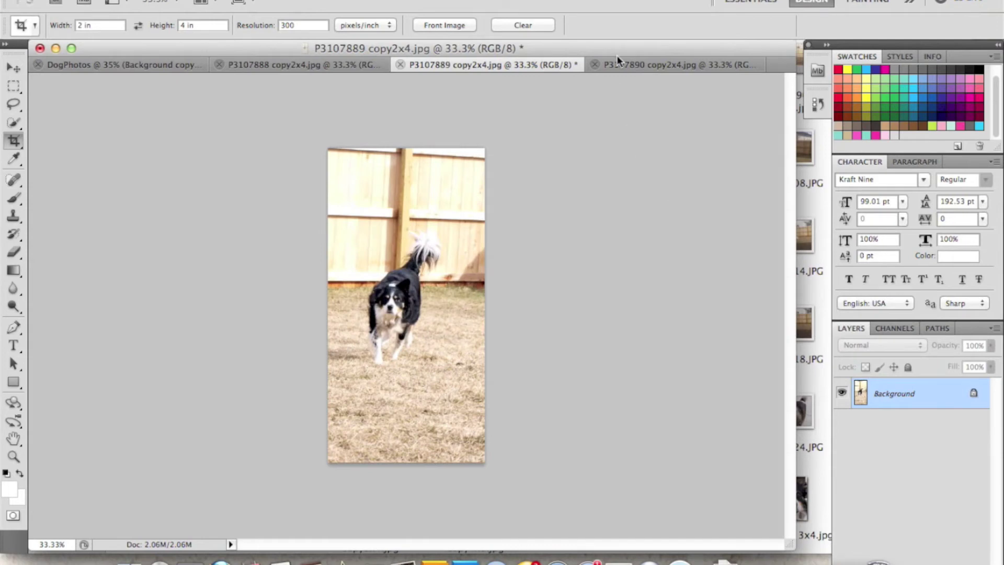
Duplicate the P3107890 photo's Background layer into DogPhotos and return to that document.
{"action": "left_click", "coordinate": [674, 64]}
{"action": "right_click", "coordinate": [923, 404]}
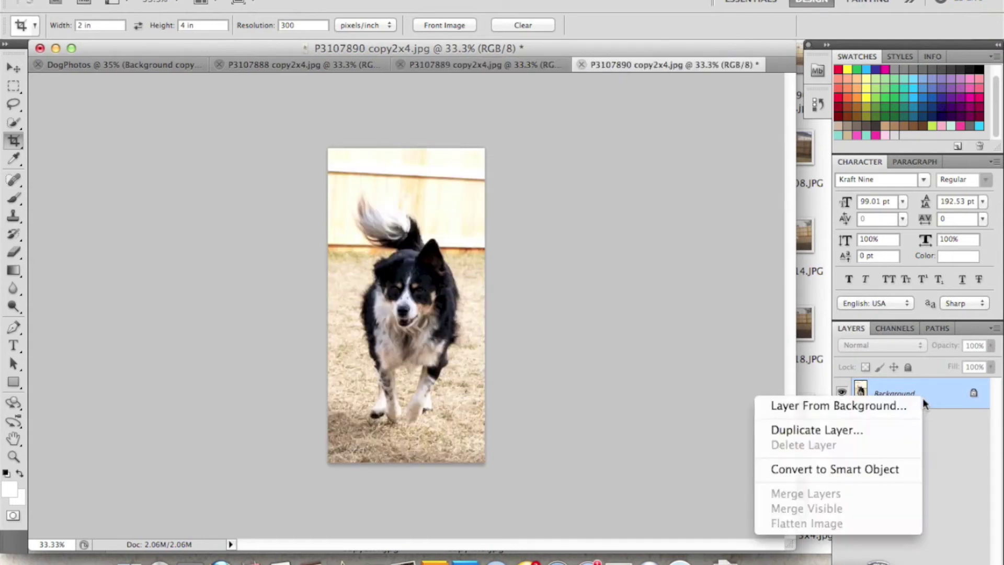
{"action": "left_click", "coordinate": [862, 429]}
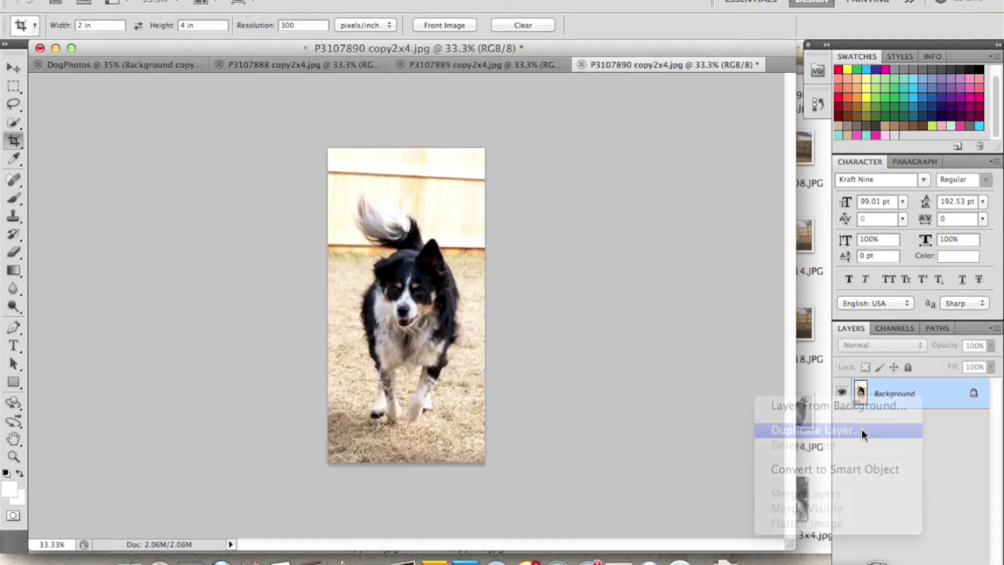
{"action": "left_click", "coordinate": [441, 269]}
{"action": "left_click", "coordinate": [413, 223]}
{"action": "left_click", "coordinate": [661, 205]}
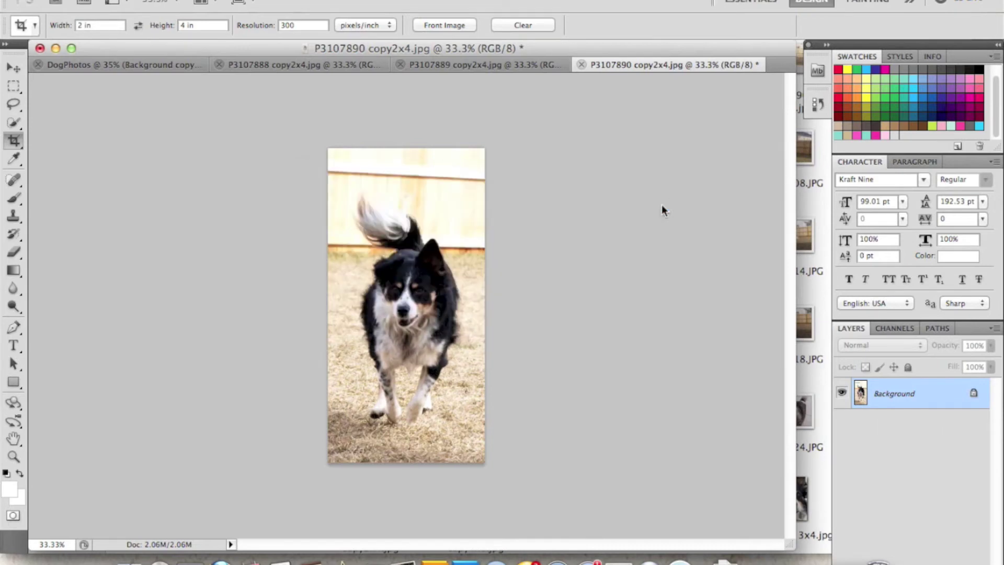
{"action": "left_click", "coordinate": [99, 70]}
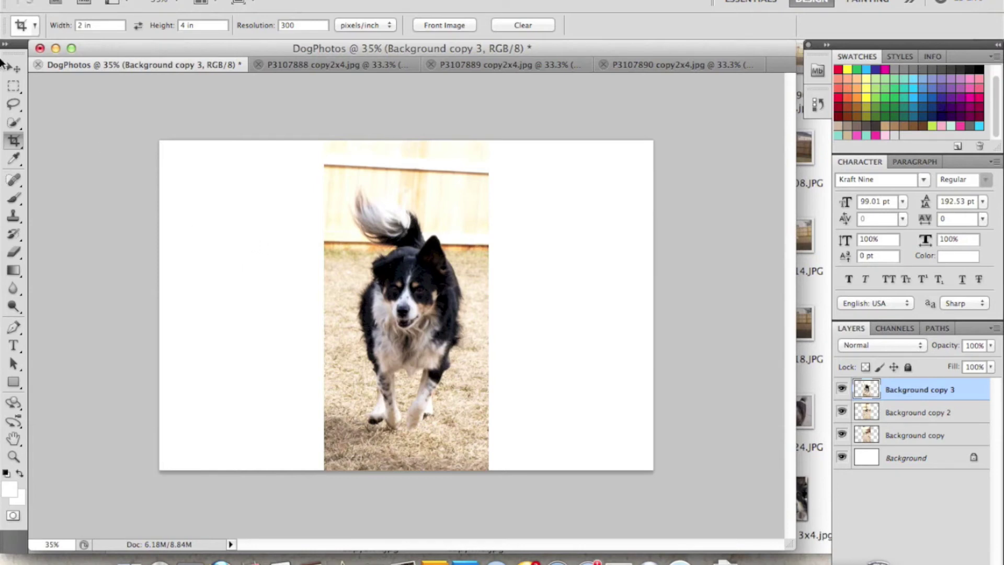
With the Move tool, drag the close-up photo right and the other two photos left.
{"action": "left_click", "coordinate": [10, 74]}
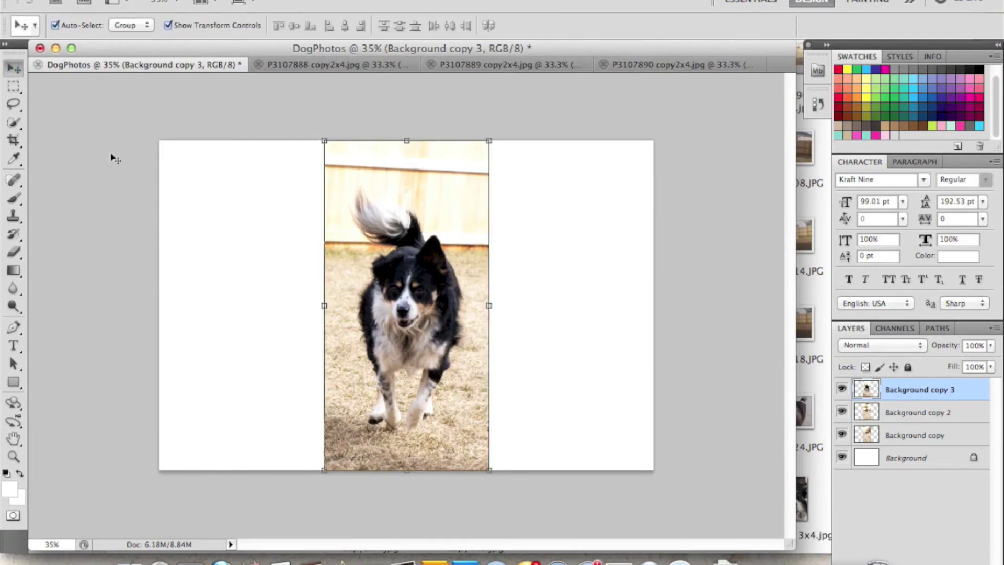
{"action": "left_click_drag", "start_coordinate": [428, 261], "coordinate": [581, 261]}
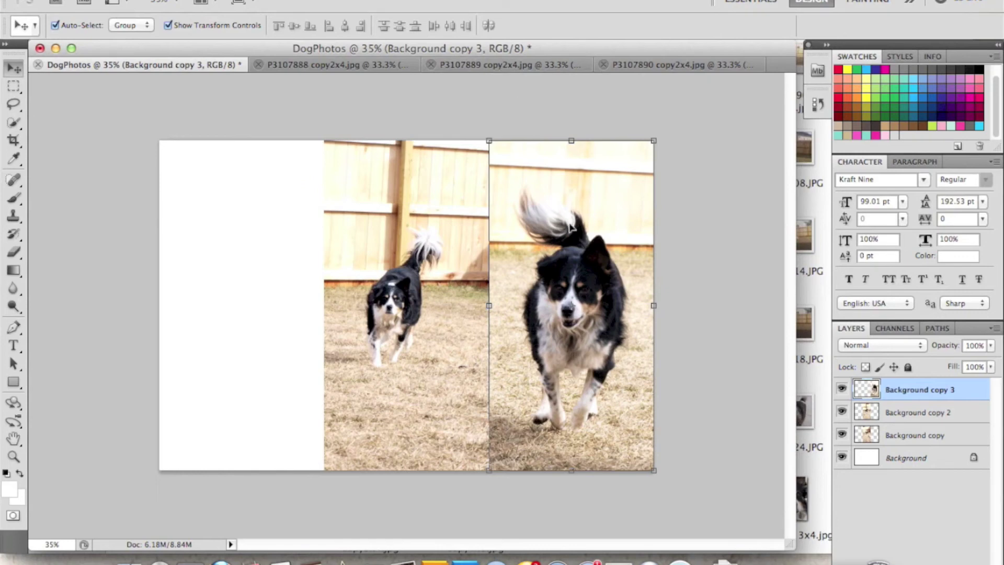
{"action": "left_click_drag", "start_coordinate": [407, 283], "coordinate": [302, 283]}
{"action": "left_click_drag", "start_coordinate": [440, 299], "coordinate": [267, 300]}
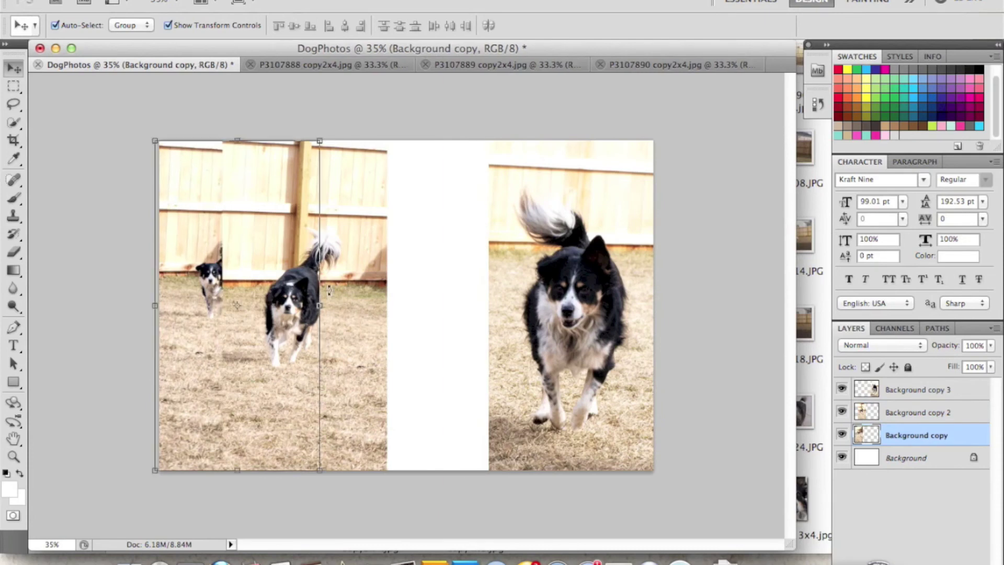
Butt the middle photo against the right one and nudge the left photo against it.
{"action": "left_click", "coordinate": [360, 291]}
{"action": "left_click_drag", "start_coordinate": [360, 291], "coordinate": [455, 291]}
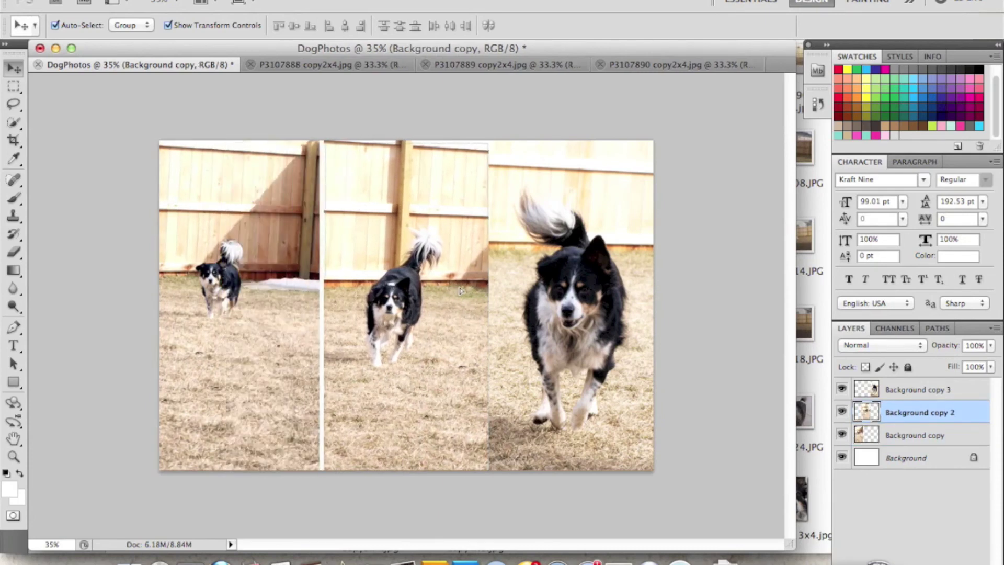
{"action": "left_click", "coordinate": [341, 103]}
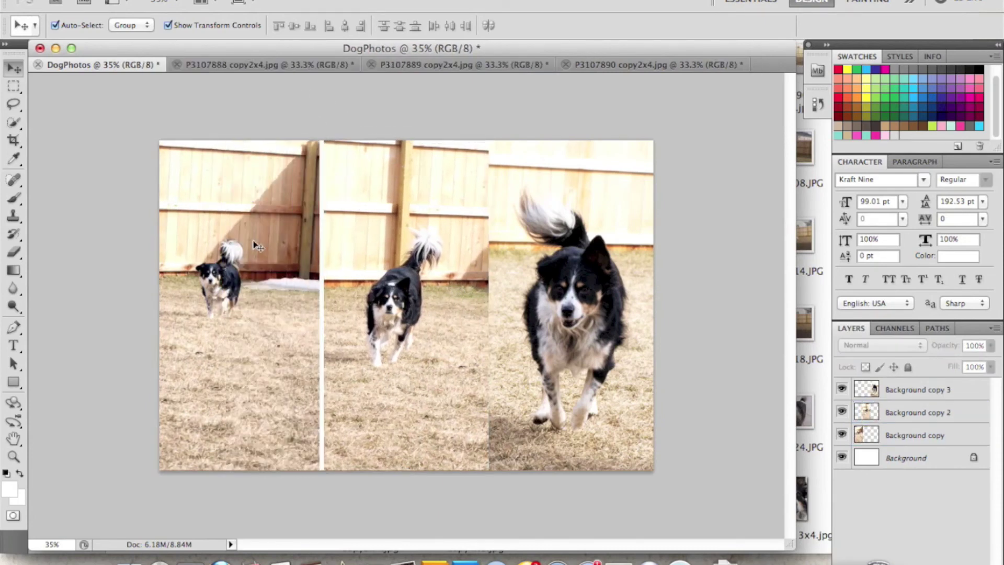
{"action": "left_click_drag", "start_coordinate": [253, 254], "coordinate": [257, 254]}
{"action": "left_click", "coordinate": [258, 255]}
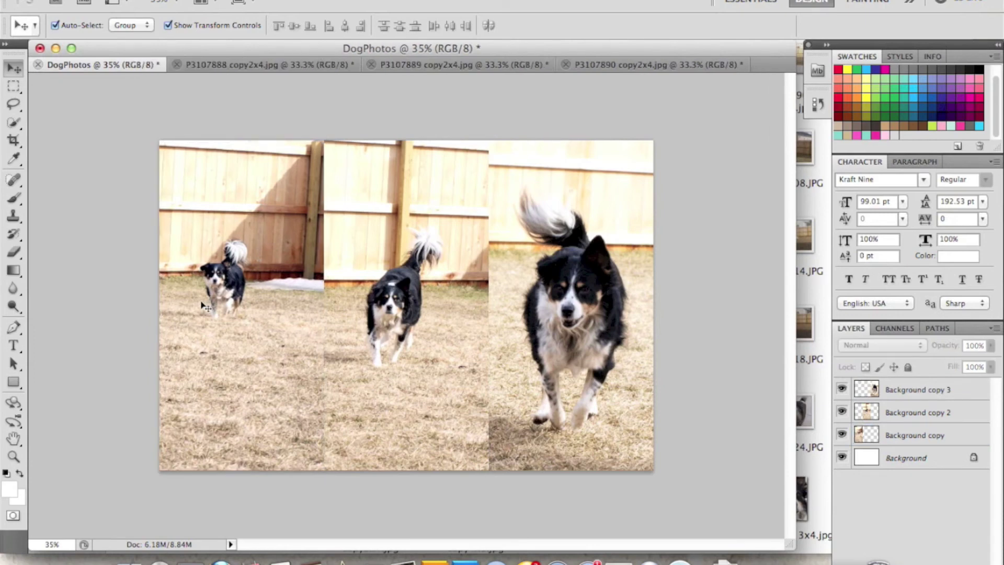